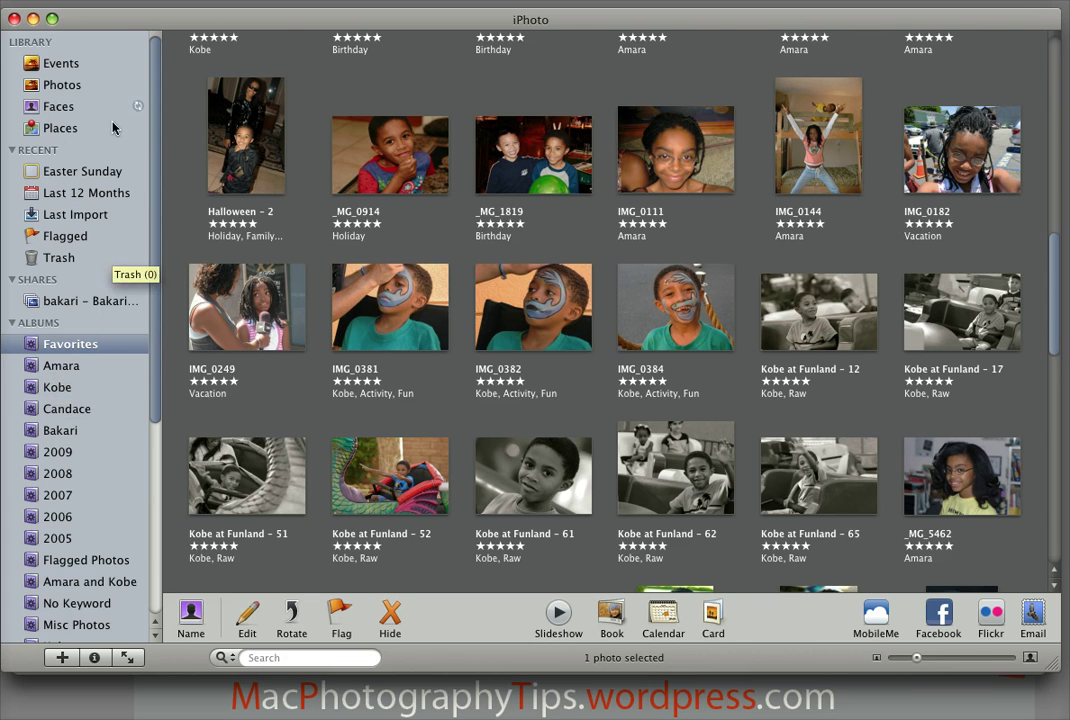
Uncover the Aperture window and bring it in front of iPhoto.
{"action": "left_click", "coordinate": [291, 614]}
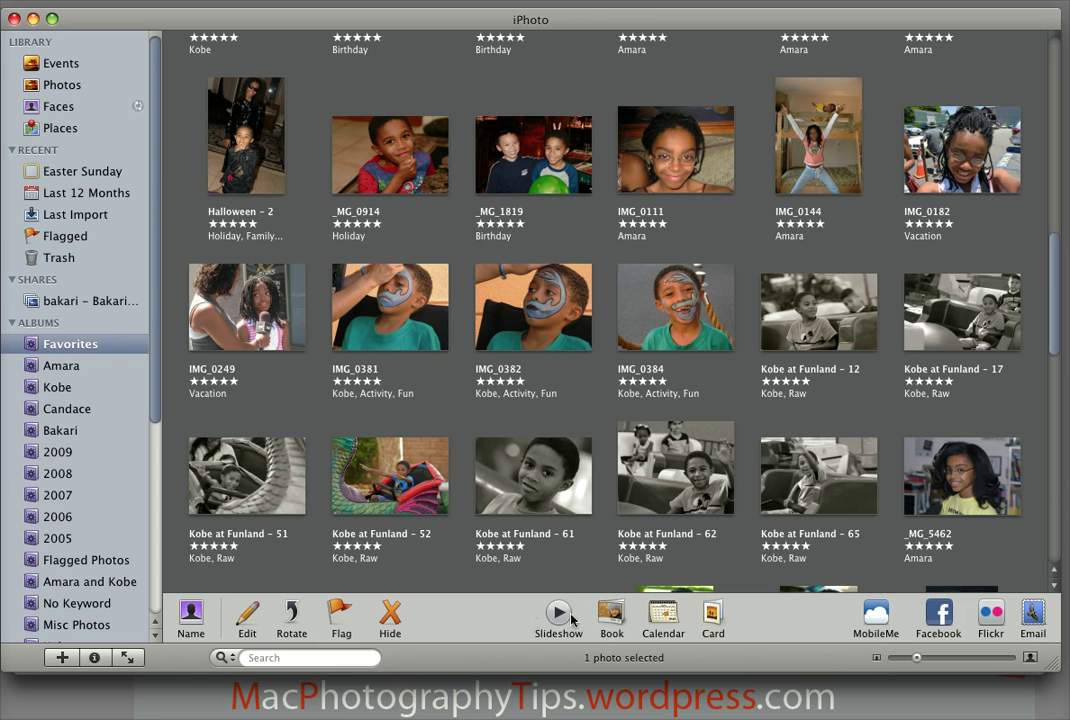
{"action": "mouse_move", "coordinate": [422, 474]}
{"action": "mouse_move", "coordinate": [227, 369]}
{"action": "left_click_drag", "start_coordinate": [540, 21], "coordinate": [543, 39]}
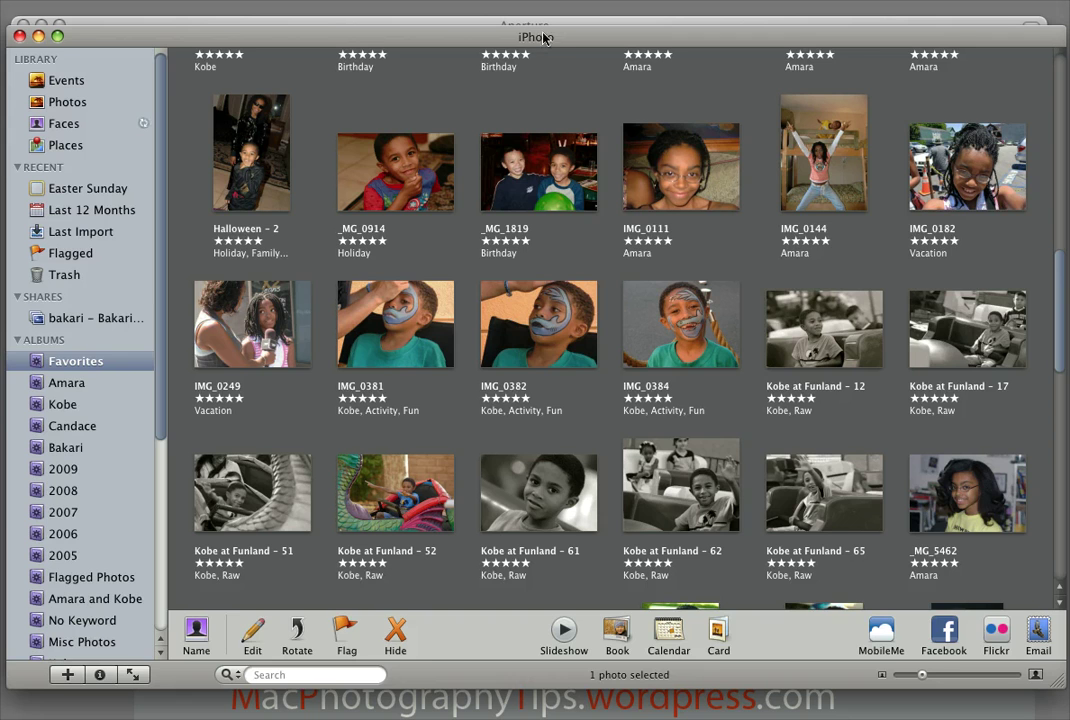
{"action": "left_click", "coordinate": [543, 25]}
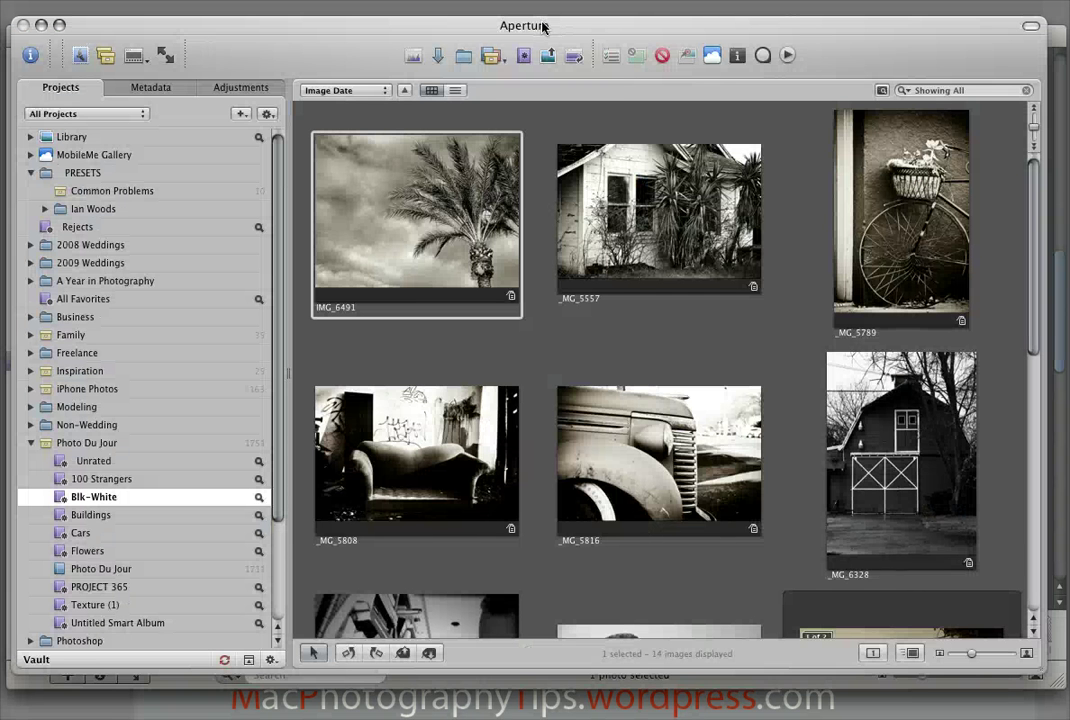
{"action": "left_click_drag", "start_coordinate": [543, 25], "coordinate": [542, 28]}
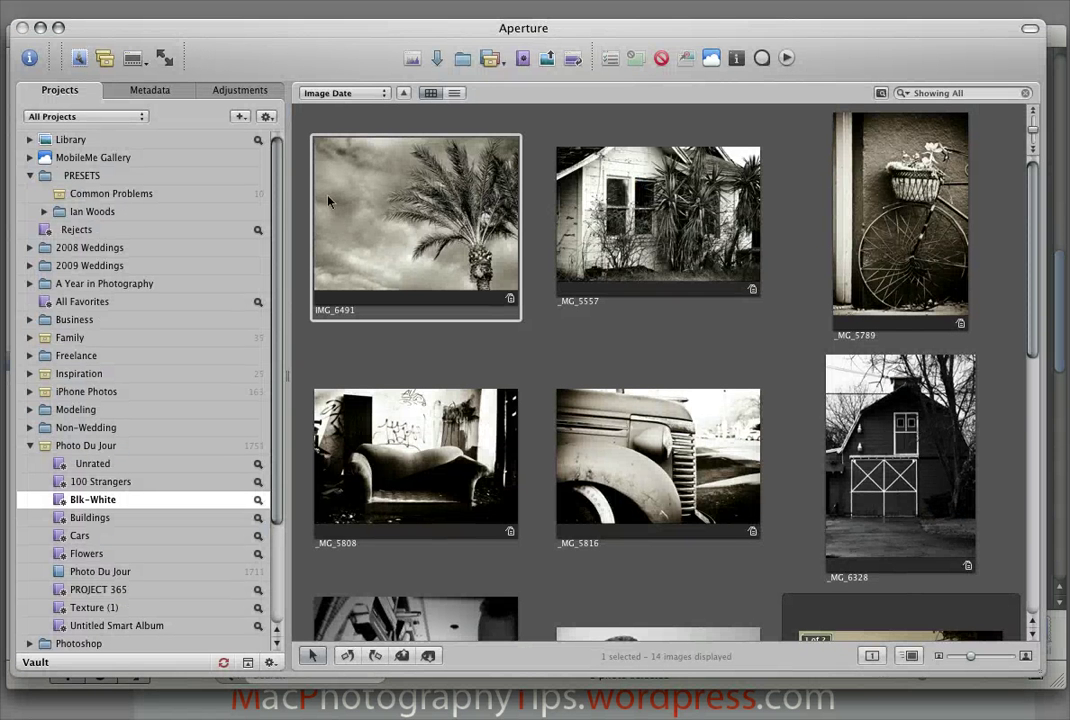
Show IMG_6491's histogram and adjustment controls, then return to iPhoto's Favorites album.
{"action": "left_click", "coordinate": [233, 89]}
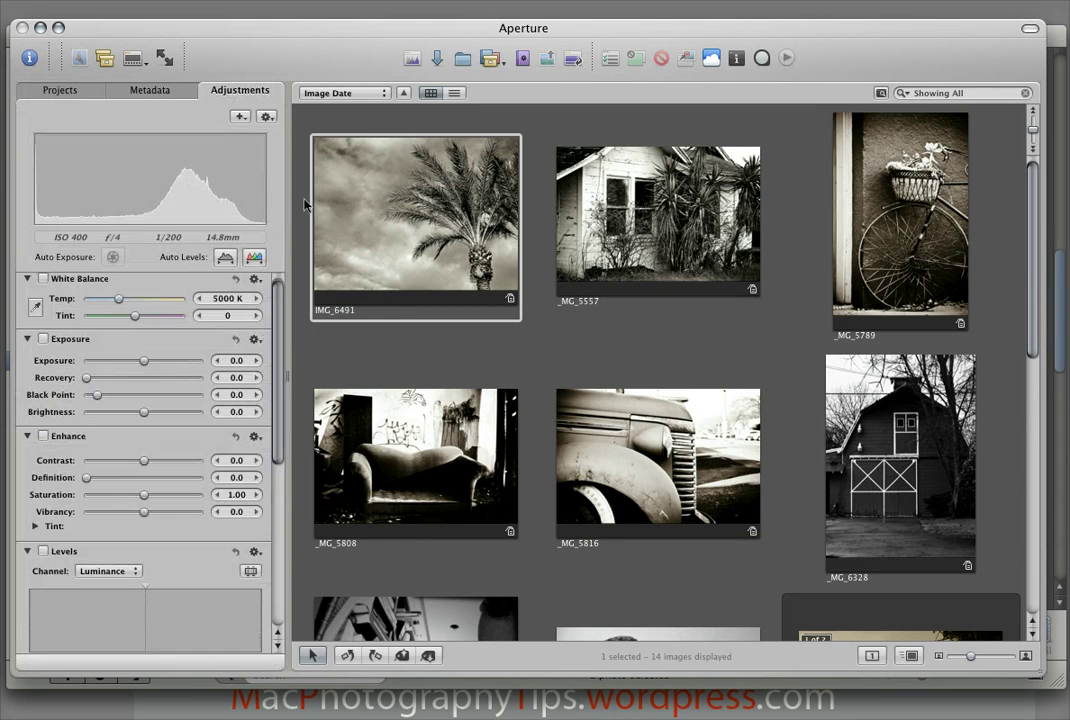
{"action": "left_click_drag", "start_coordinate": [220, 22], "coordinate": [262, 63]}
{"action": "left_click", "coordinate": [275, 37]}
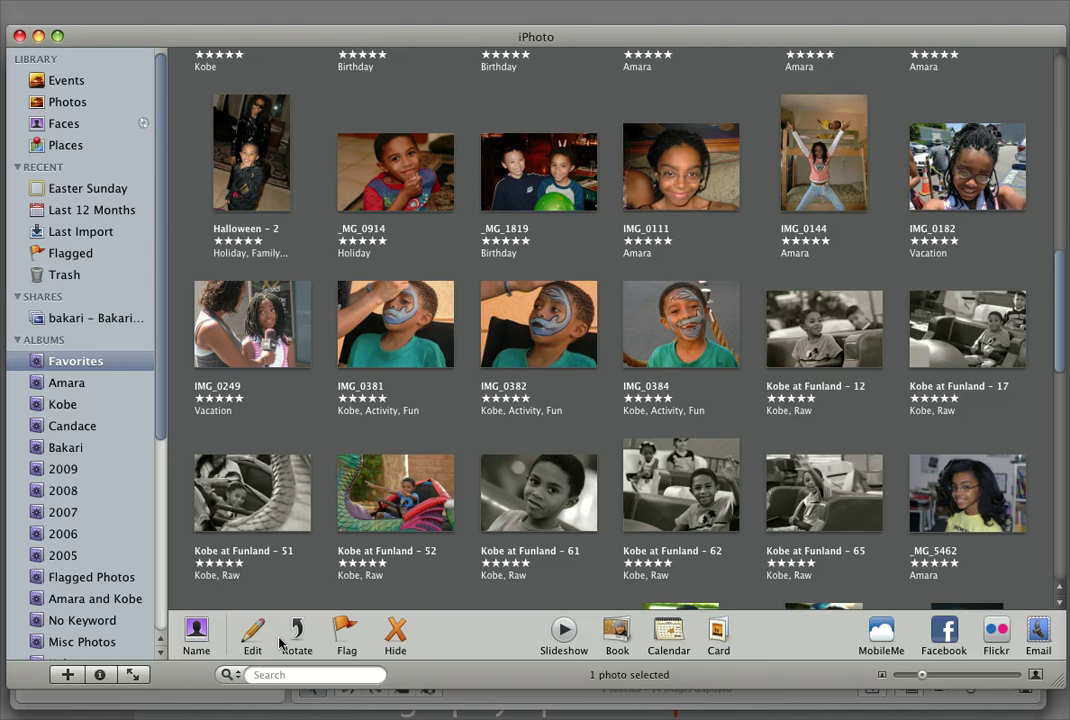
Edit photo 75 of 77 (the yellow-cap boy) and show its Adjust sliders, e.g. Contrast 100, Saturation 79.
{"action": "key", "text": "Return"}
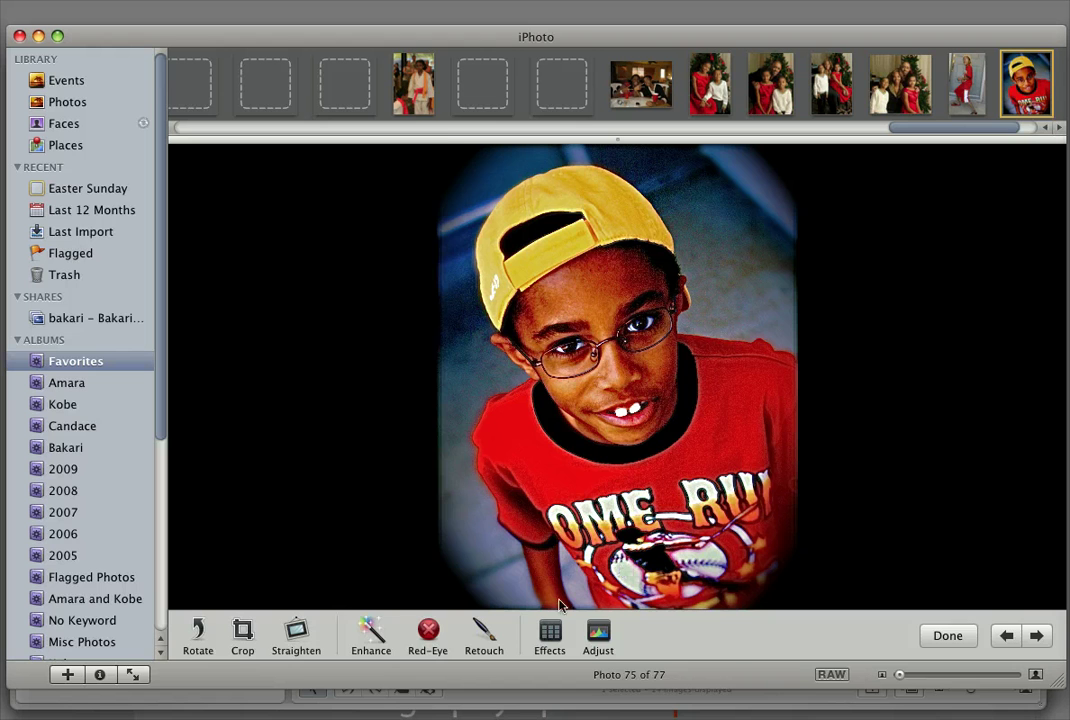
{"action": "left_click", "coordinate": [597, 633]}
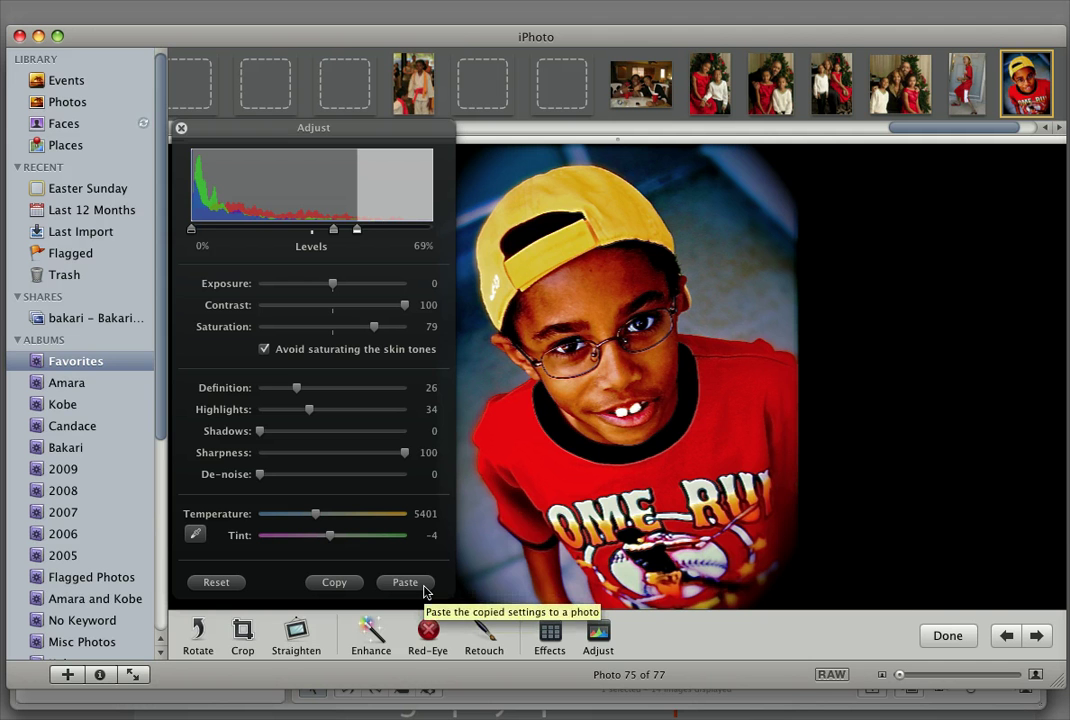
{"action": "left_click_drag", "start_coordinate": [460, 37], "coordinate": [471, 117]}
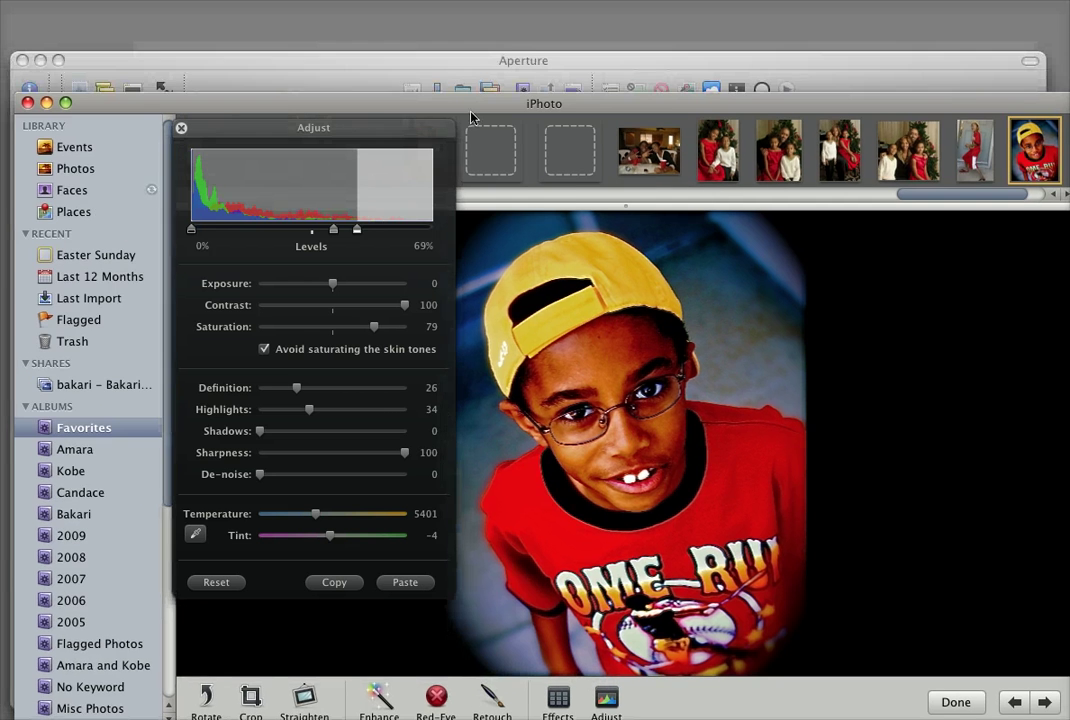
View IMG_6491's Projects, Metadata and Adjustments inspector tabs, then open the floating Inspector HUD.
{"action": "left_click", "coordinate": [460, 62]}
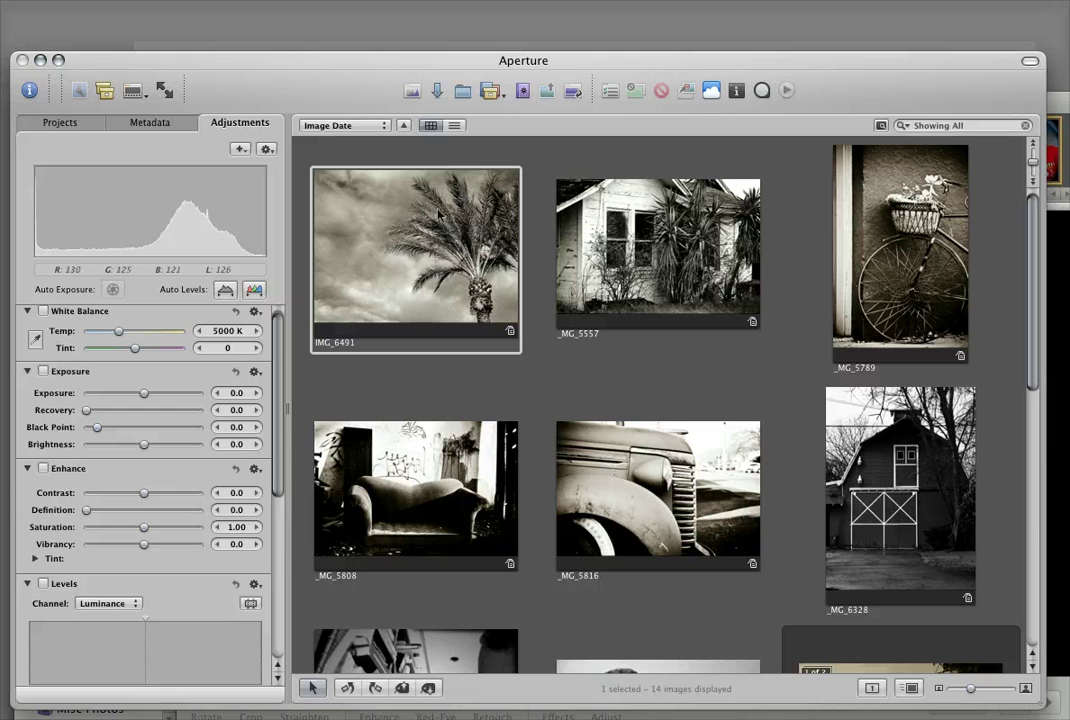
{"action": "left_click_drag", "start_coordinate": [438, 65], "coordinate": [443, 36]}
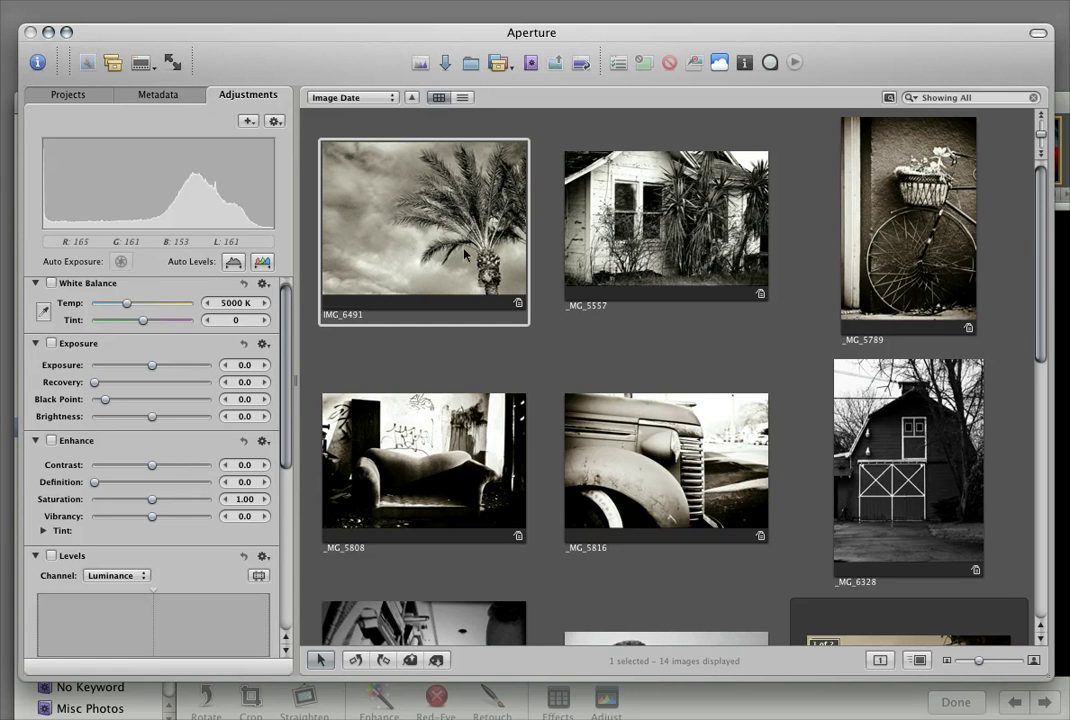
{"action": "left_click", "coordinate": [68, 95]}
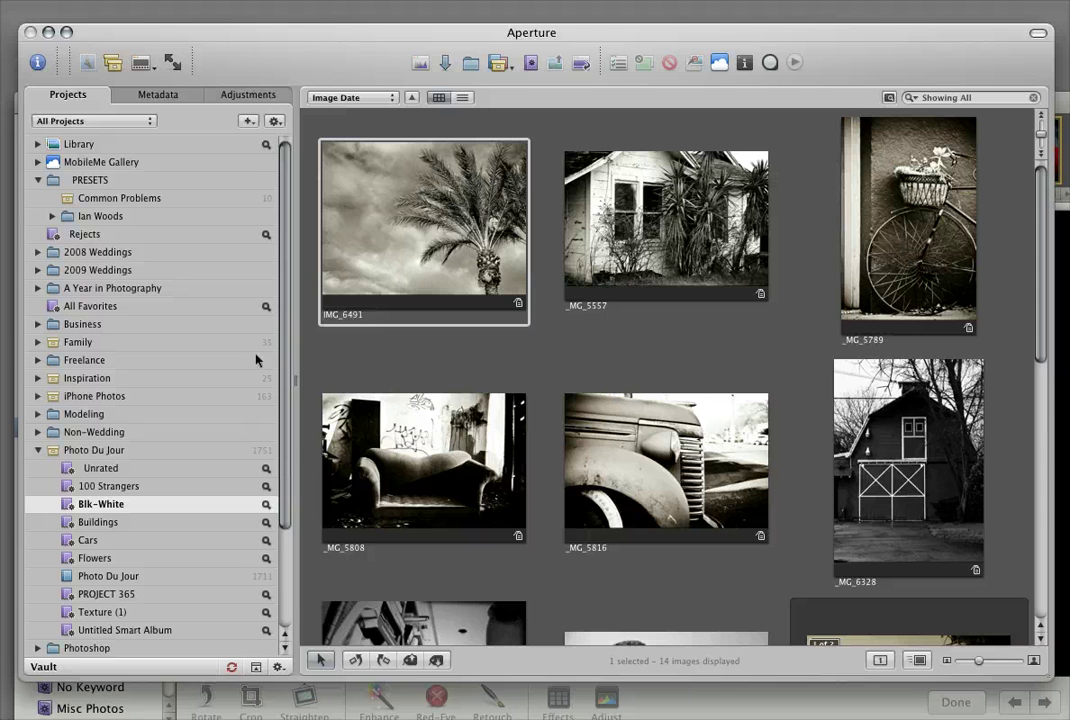
{"action": "left_click", "coordinate": [200, 95]}
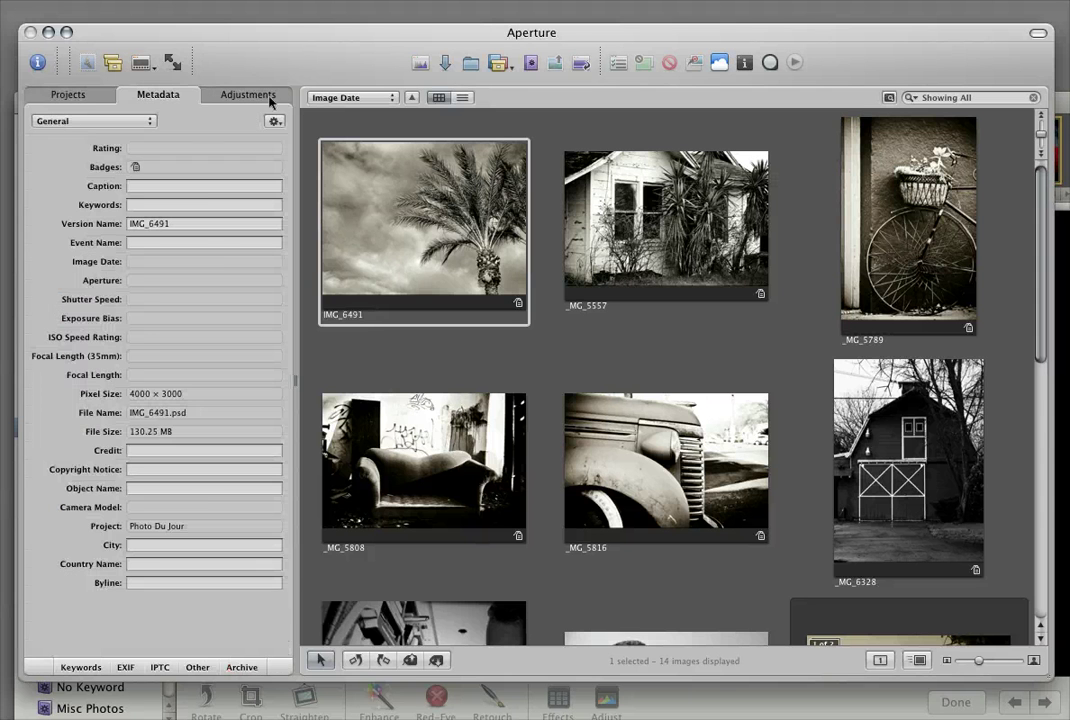
{"action": "left_click", "coordinate": [214, 92]}
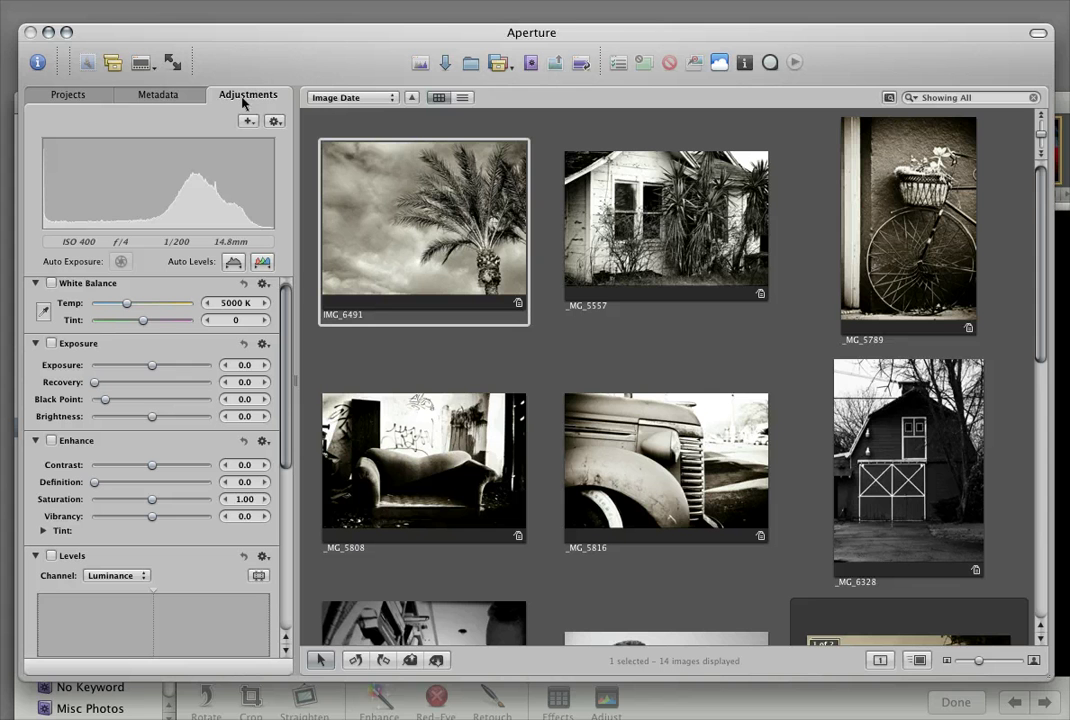
{"action": "left_click", "coordinate": [746, 64]}
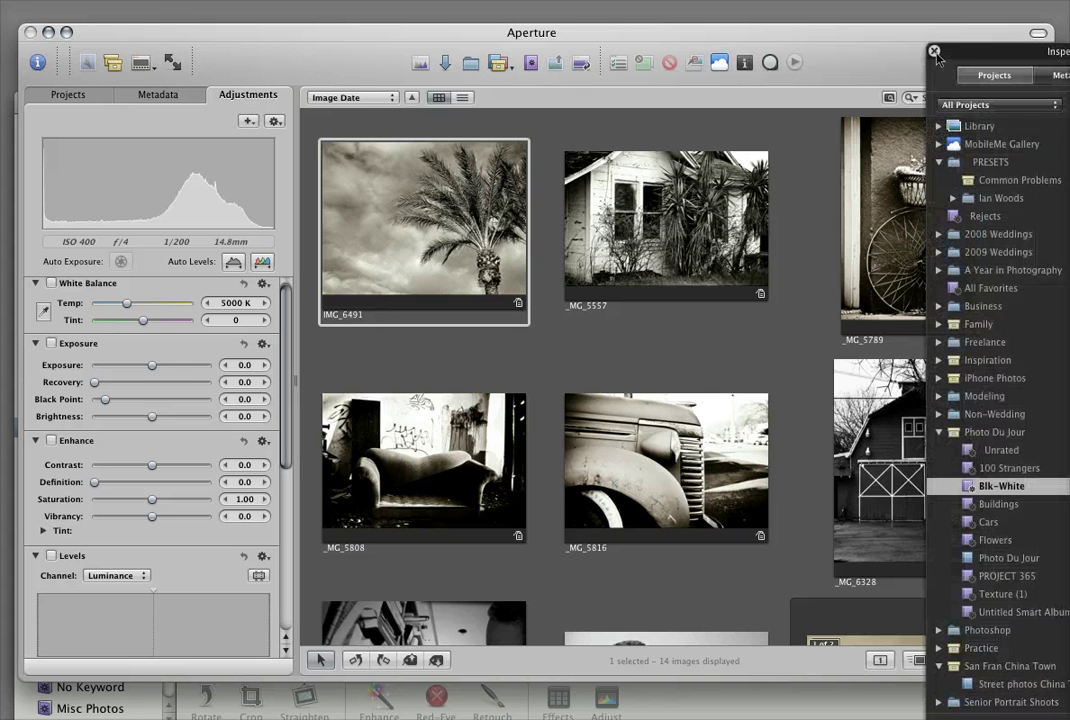
Toggle the floating Inspector between Adjustments and Projects and move it mostly off-screen.
{"action": "left_click_drag", "start_coordinate": [988, 55], "coordinate": [810, 52]}
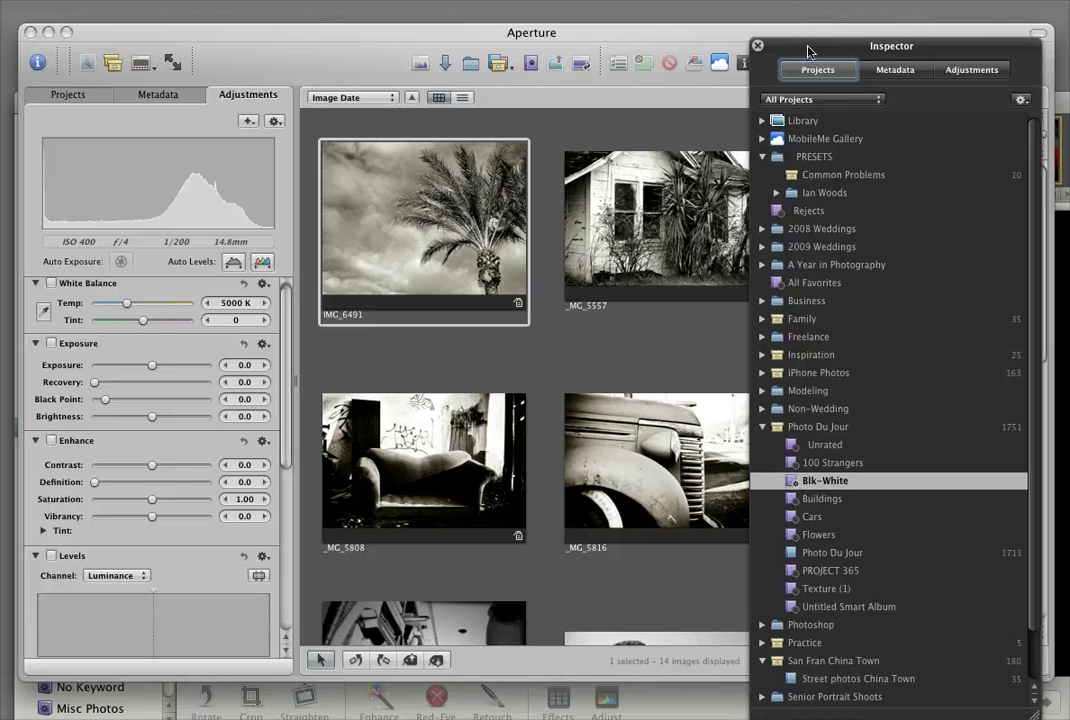
{"action": "left_click", "coordinate": [978, 69]}
{"action": "left_click", "coordinate": [818, 67]}
{"action": "left_click_drag", "start_coordinate": [872, 54], "coordinate": [1040, 75]}
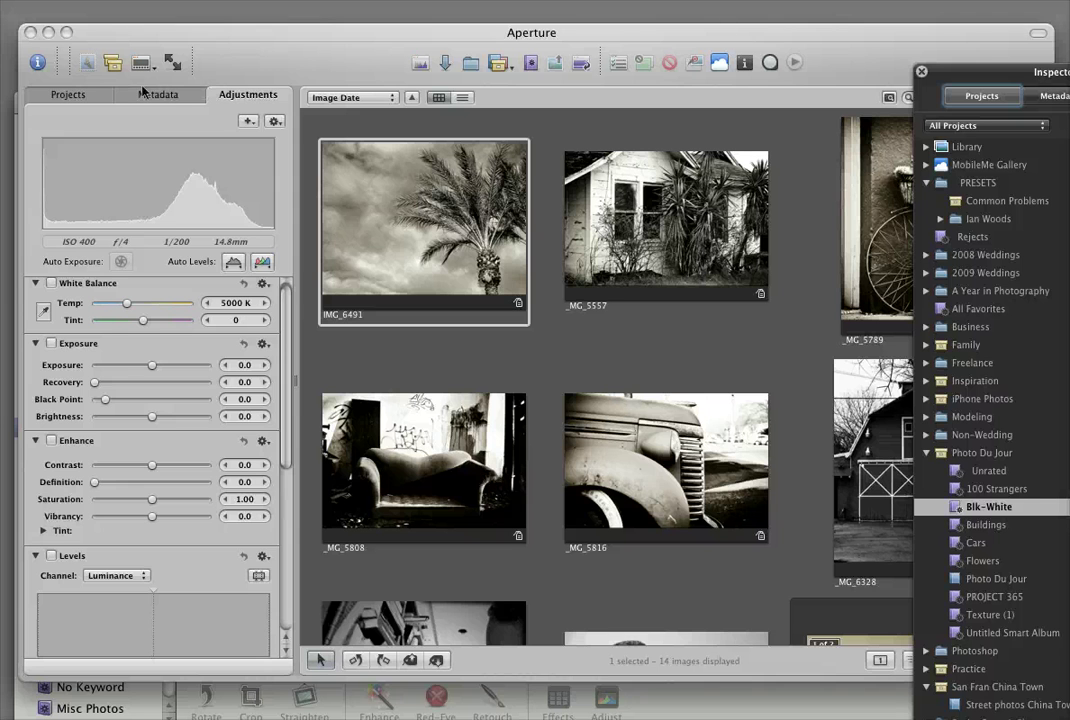
Switch the docked inspector to the project library and bring iPhoto's edit view forward.
{"action": "left_click", "coordinate": [94, 94]}
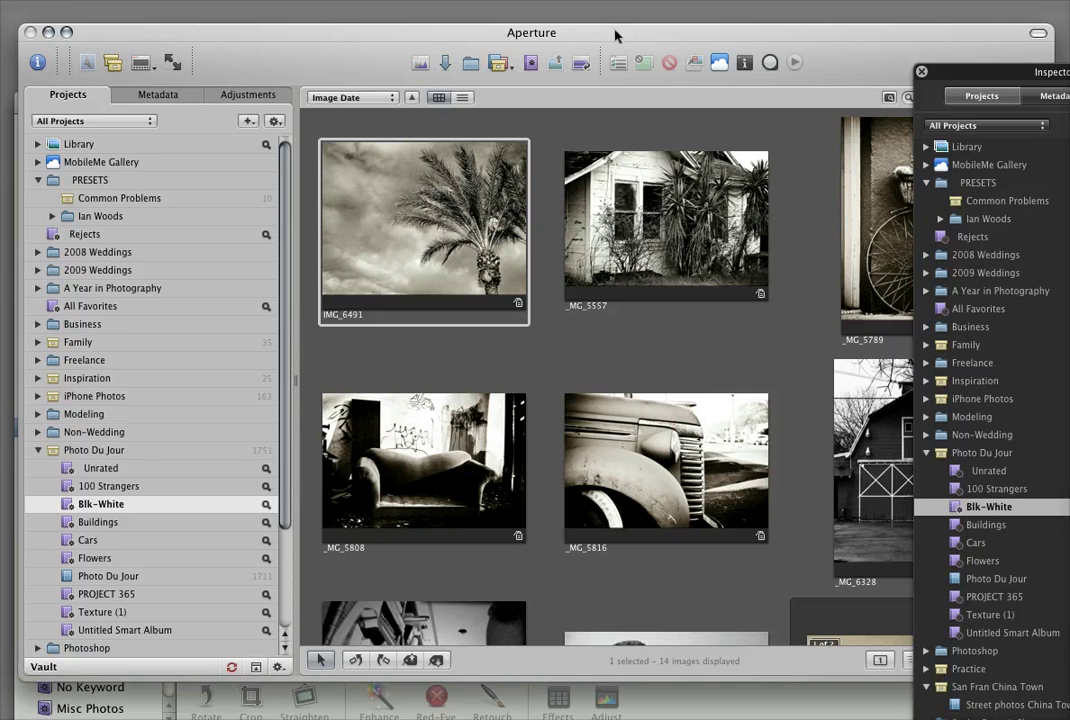
{"action": "mouse_move", "coordinate": [615, 36]}
{"action": "left_mouse_down"}
{"action": "mouse_move", "coordinate": [590, 28]}
{"action": "mouse_move", "coordinate": [614, 133]}
{"action": "mouse_move", "coordinate": [620, 38]}
{"action": "left_mouse_up"}
{"action": "left_click", "coordinate": [607, 107]}
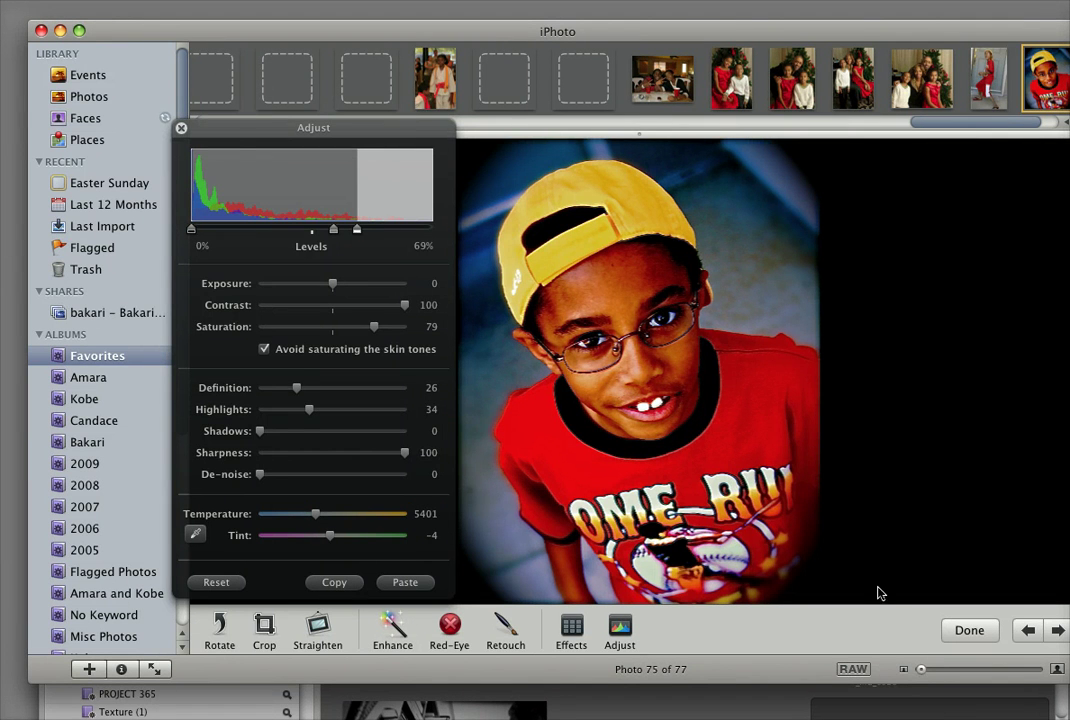
Close the Adjust HUD on the yellow-cap boy photo and reveal Aperture's Blk-White album.
{"action": "left_click", "coordinate": [181, 128]}
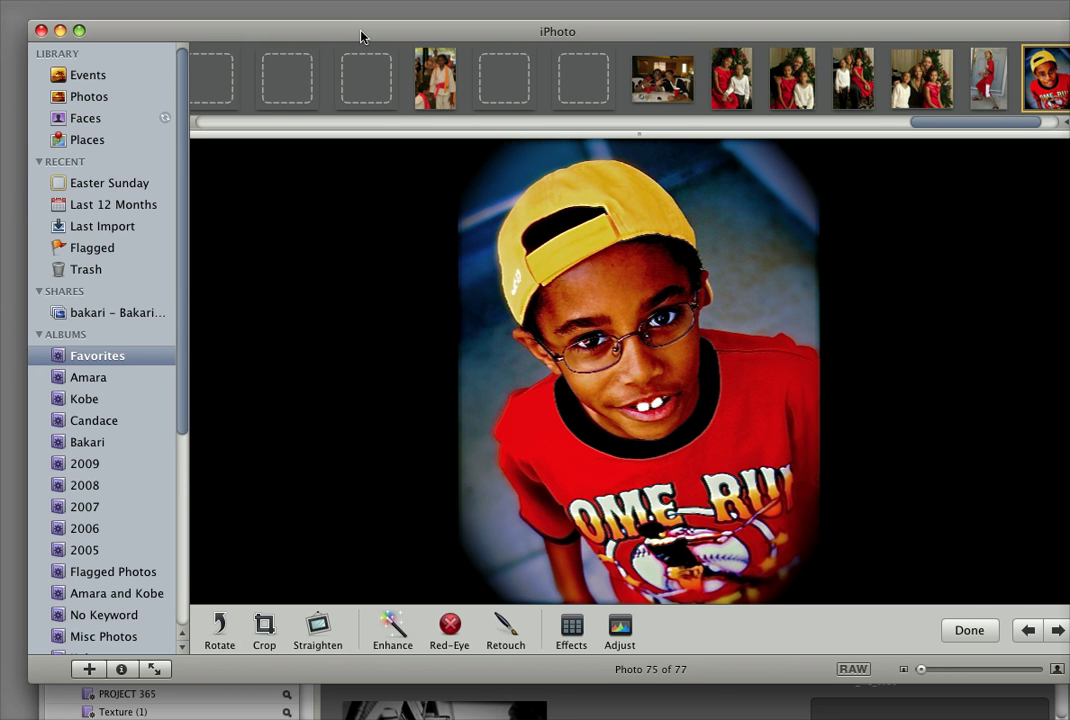
{"action": "left_click_drag", "start_coordinate": [361, 37], "coordinate": [414, 33]}
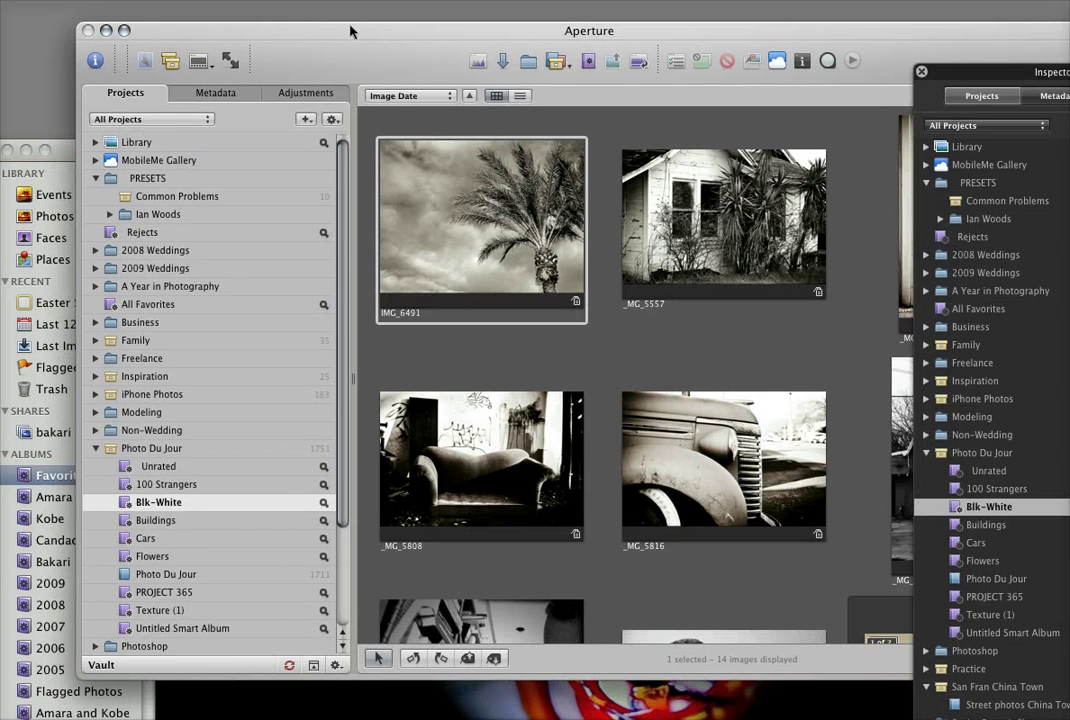
Close Aperture's floating Inspector, then bring iPhoto's photo 75 edit view back in front.
{"action": "left_click_drag", "start_coordinate": [350, 31], "coordinate": [334, 33]}
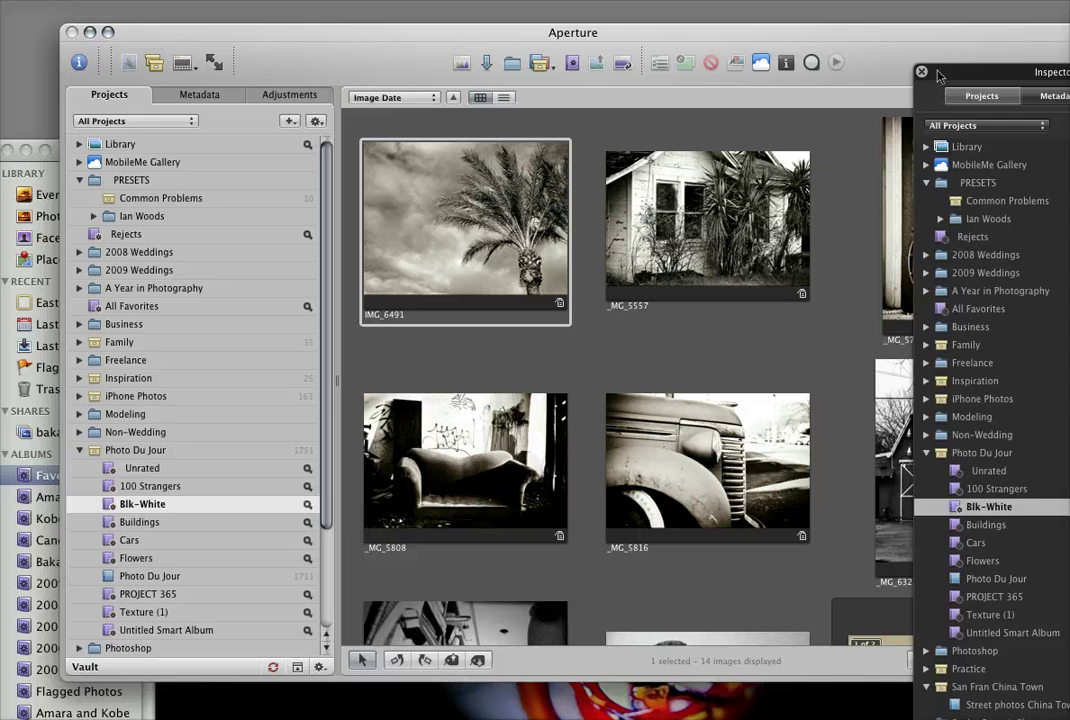
{"action": "left_click", "coordinate": [921, 72]}
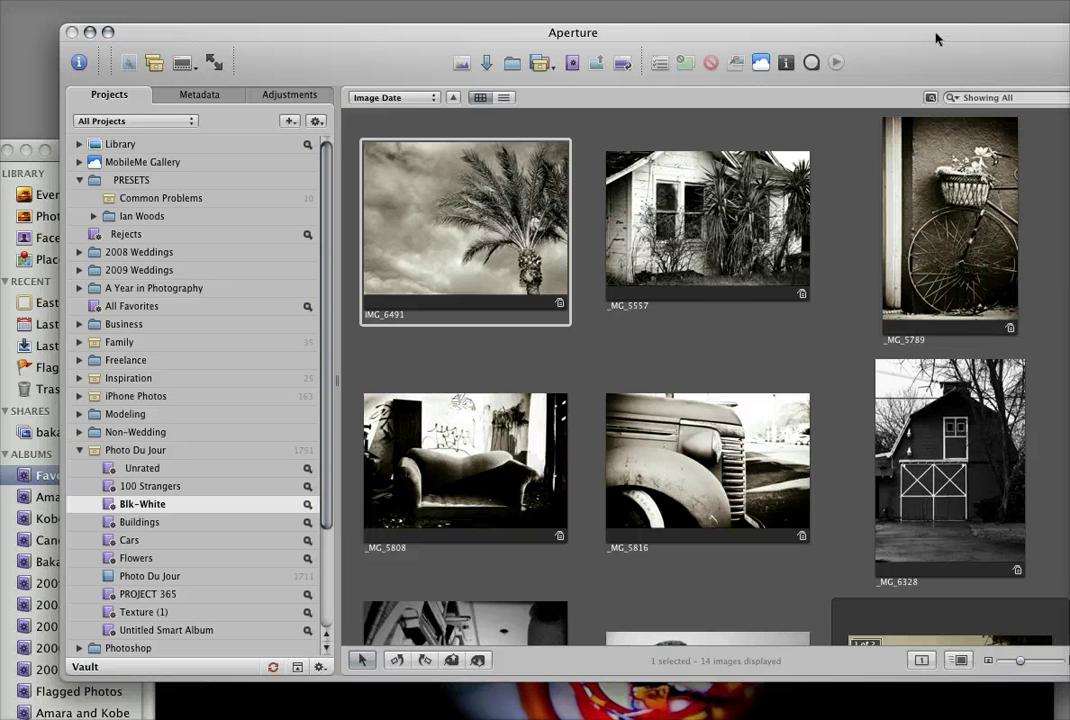
{"action": "left_click_drag", "start_coordinate": [931, 41], "coordinate": [912, 158]}
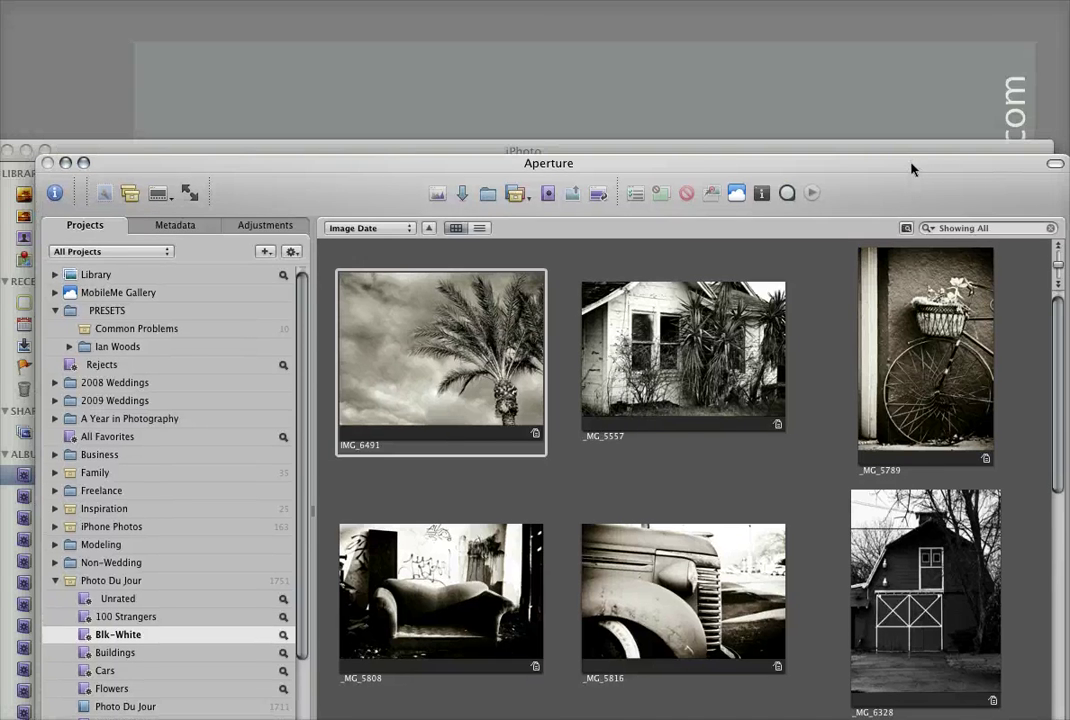
{"action": "left_click_drag", "start_coordinate": [870, 147], "coordinate": [853, 34]}
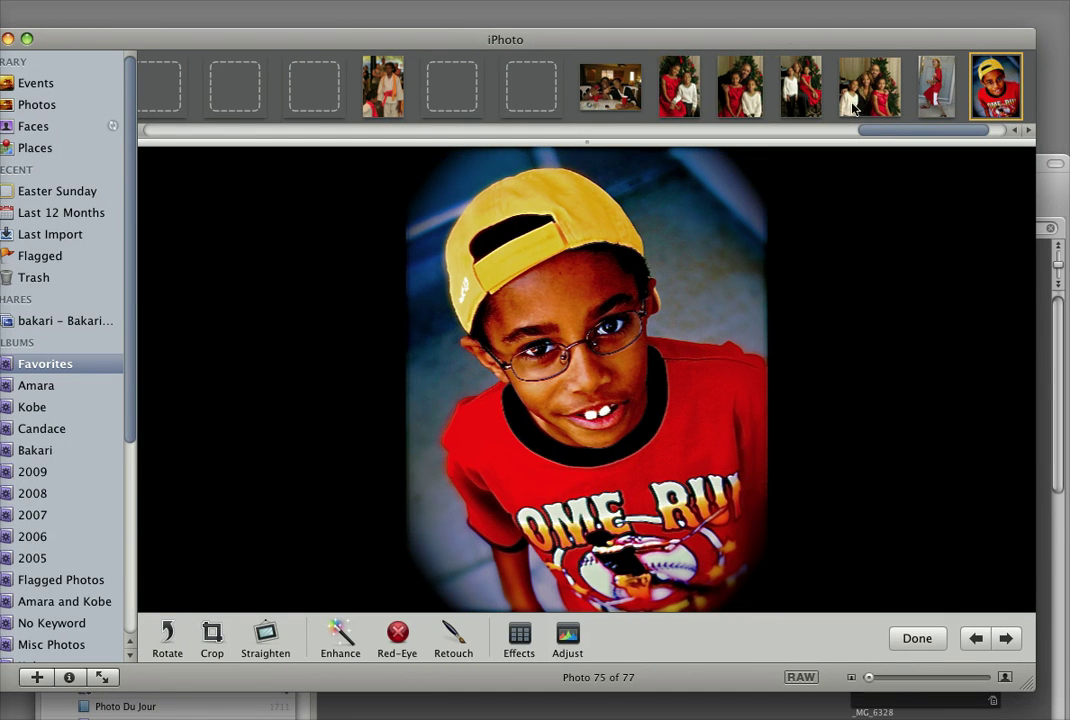
Bring Aperture's Blk-White album of 14 photos in front of iPhoto.
{"action": "left_click", "coordinate": [1043, 200]}
{"action": "left_click_drag", "start_coordinate": [947, 163], "coordinate": [917, 39]}
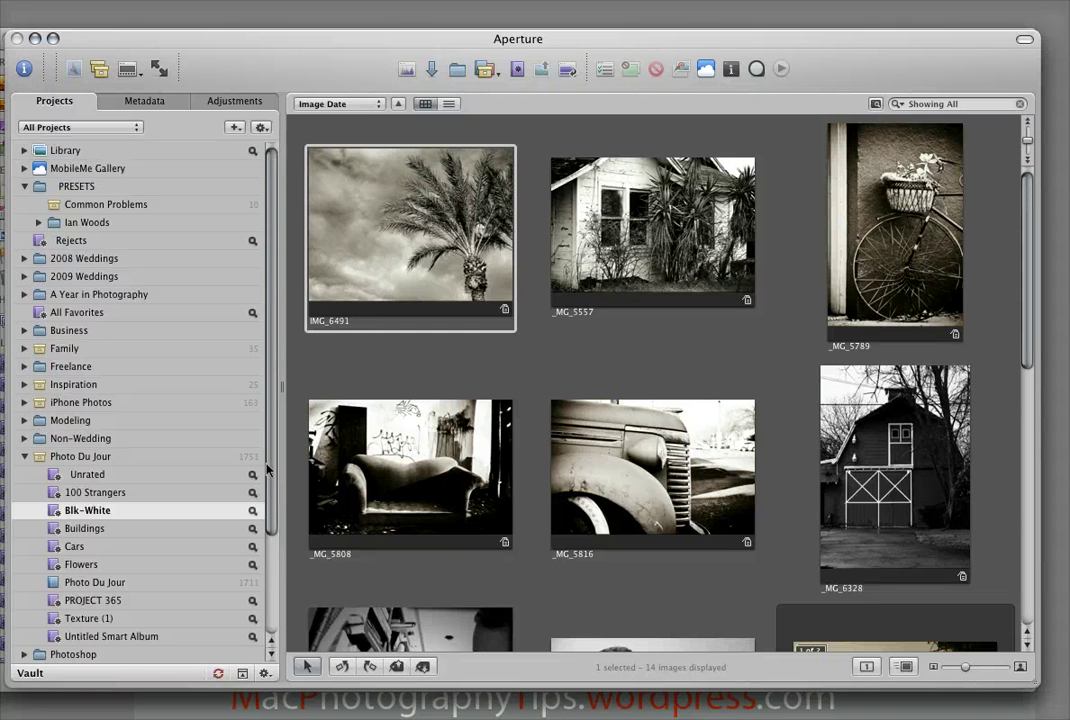
{"action": "scroll", "coordinate": [273, 496], "scroll_direction": "down", "scroll_amount": 3}
{"action": "scroll", "coordinate": [275, 490], "scroll_direction": "up", "scroll_amount": 3}
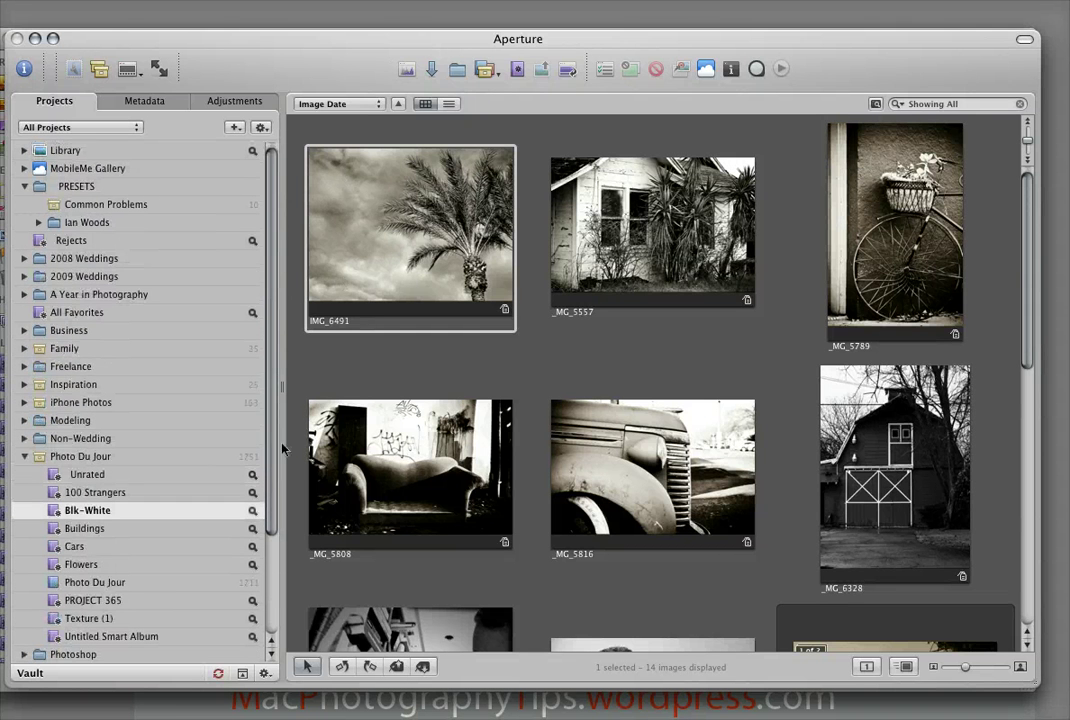